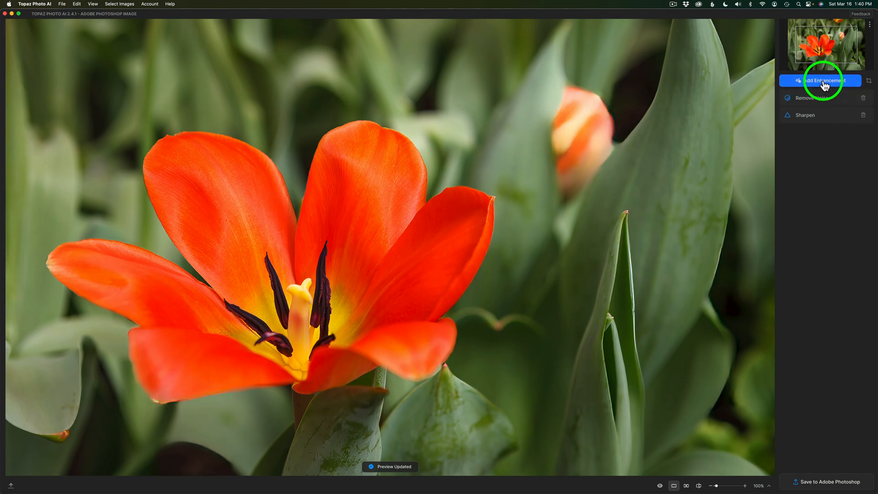
Step: Add an Upscale enhancement to the tulip photo, close its settings and delete it again
click(824, 86)
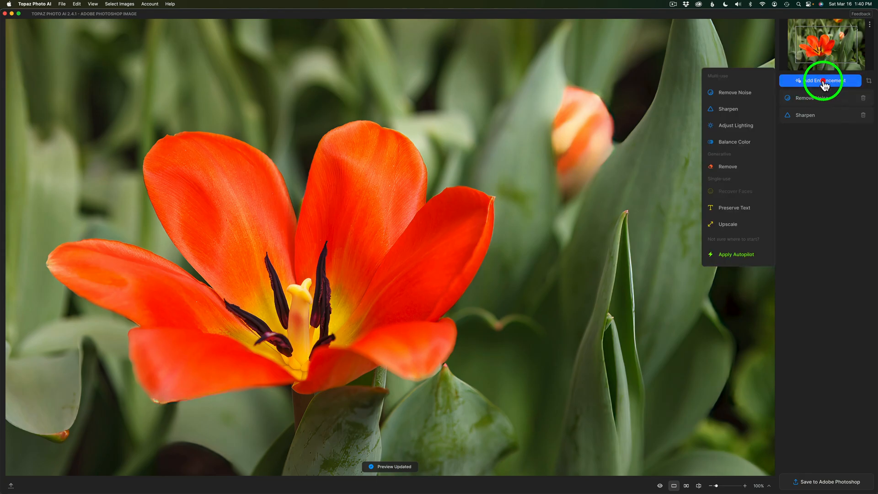
click(724, 225)
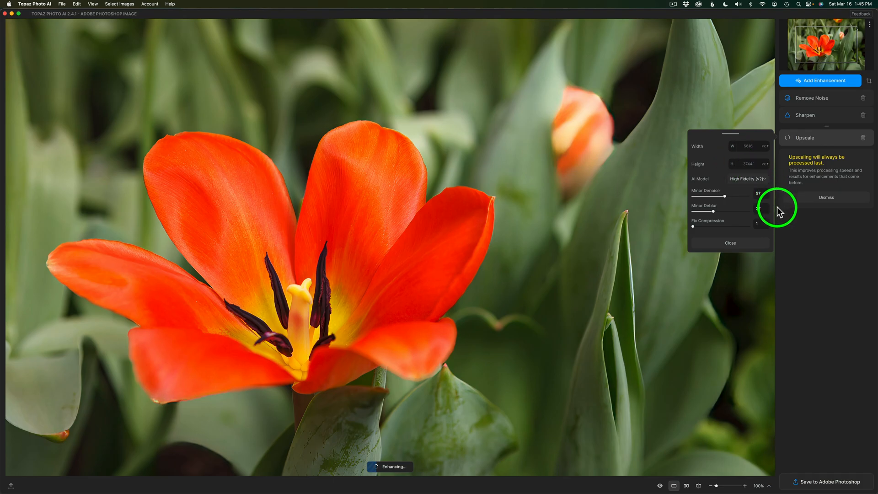
click(730, 242)
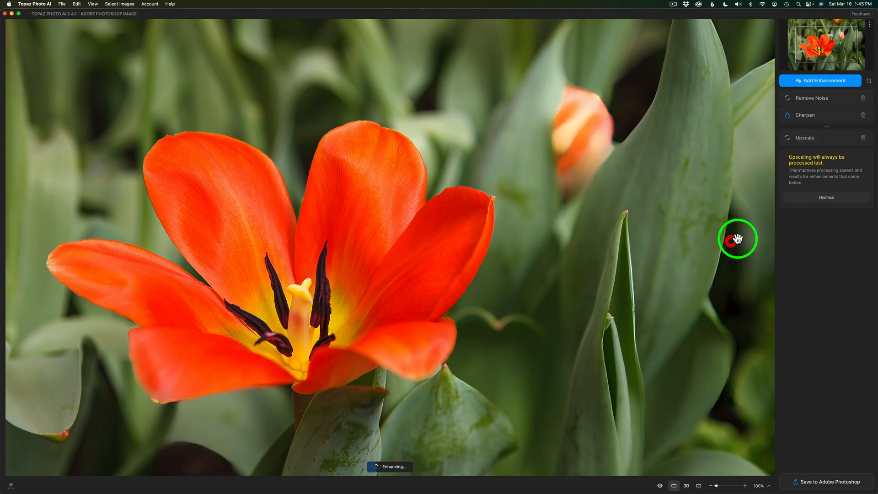
click(862, 137)
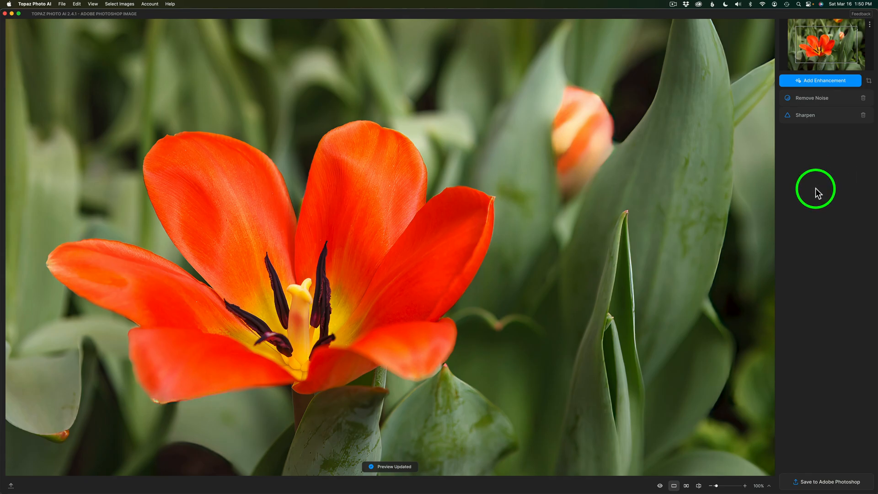
Step: Set the Sharpen enhancement's automatic selection to Subject, keep Object Selection as the tool type, and return to the sharpening controls
click(819, 117)
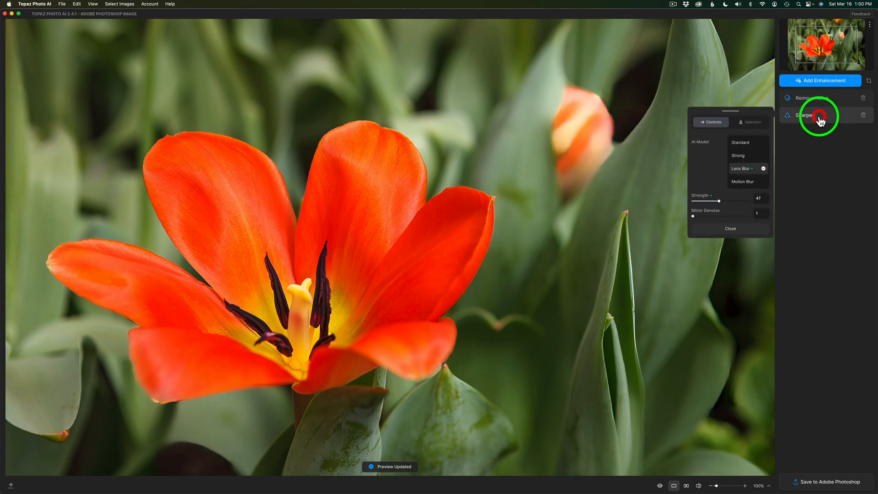
click(755, 122)
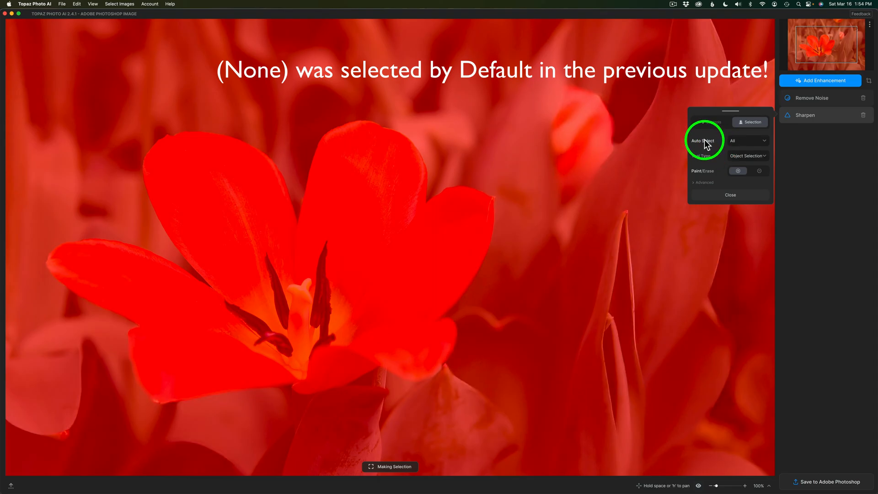
click(765, 140)
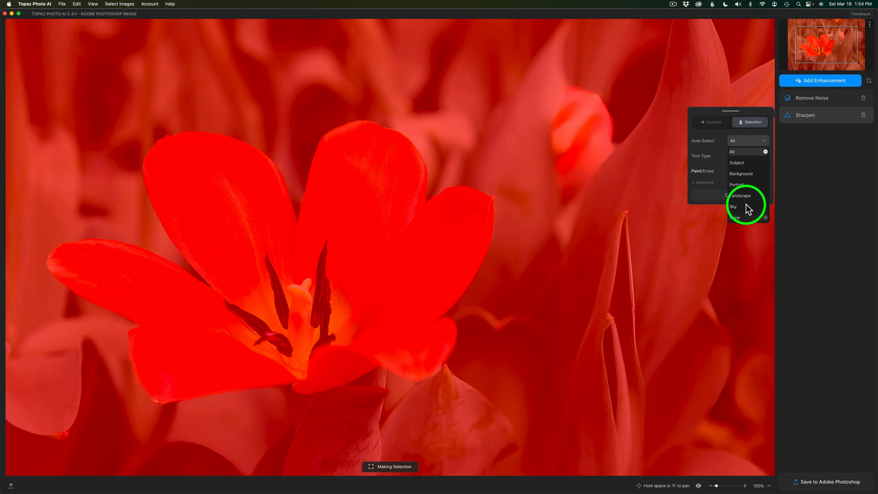
click(741, 164)
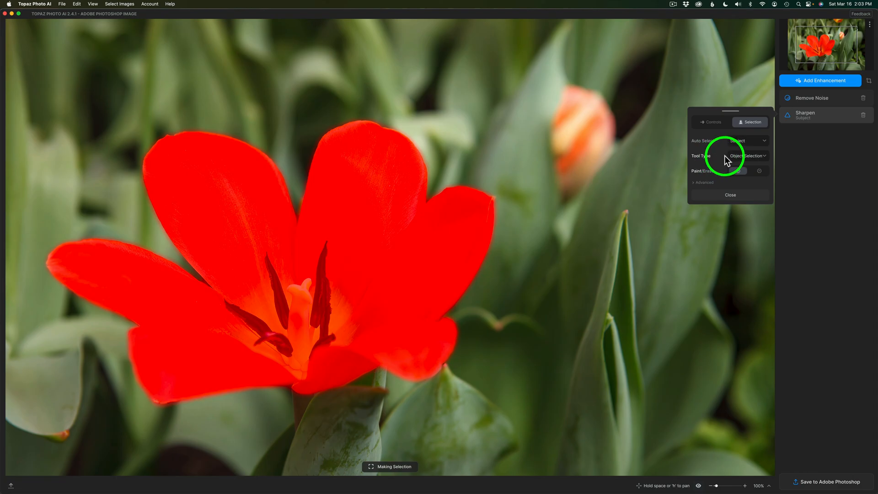
click(766, 158)
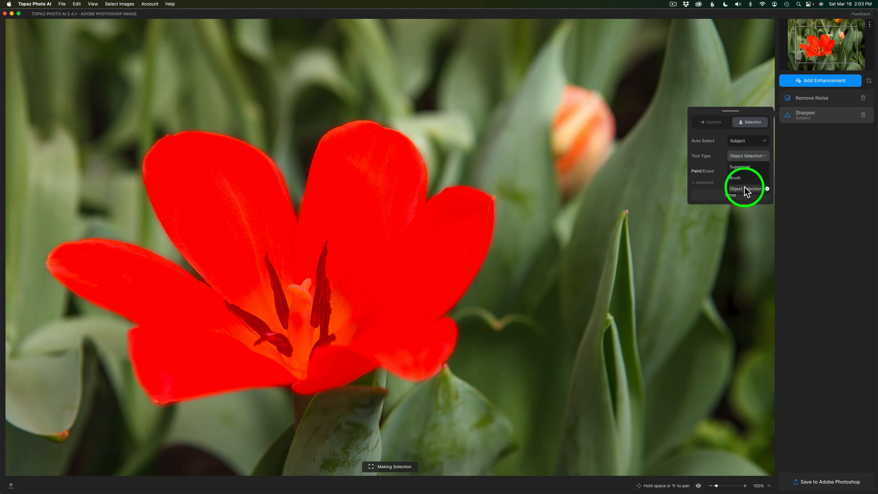
click(718, 154)
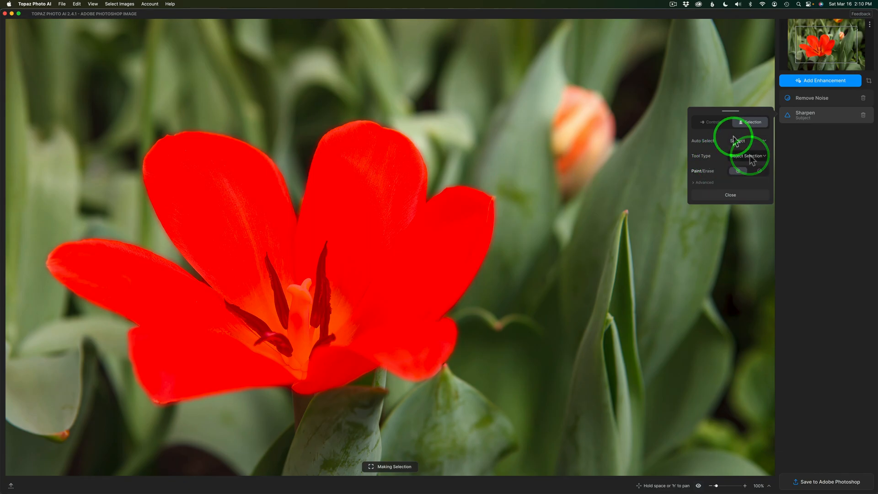
click(713, 121)
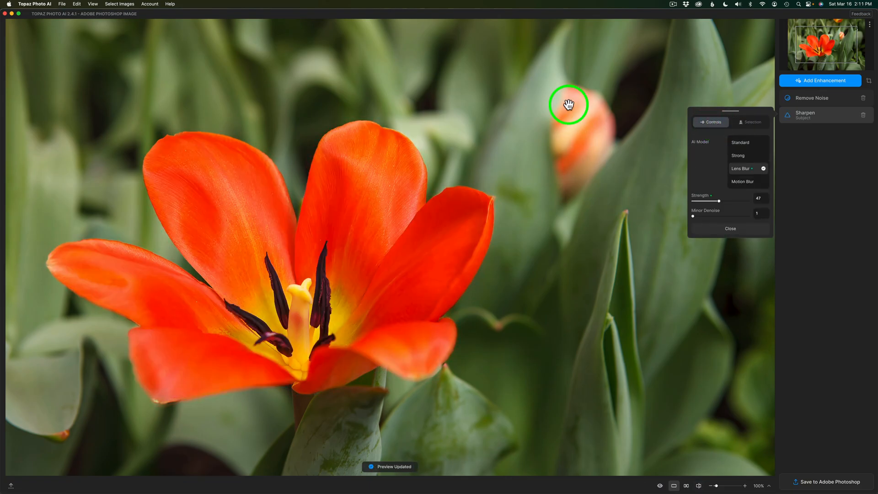
Step: Review the Default Selection options for Sharpen in the Autopilot preferences and close the preferences
click(42, 5)
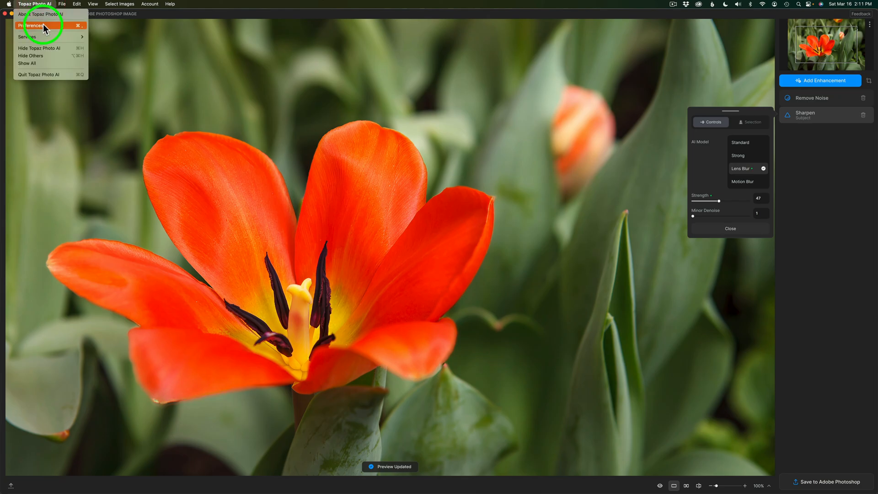
click(43, 26)
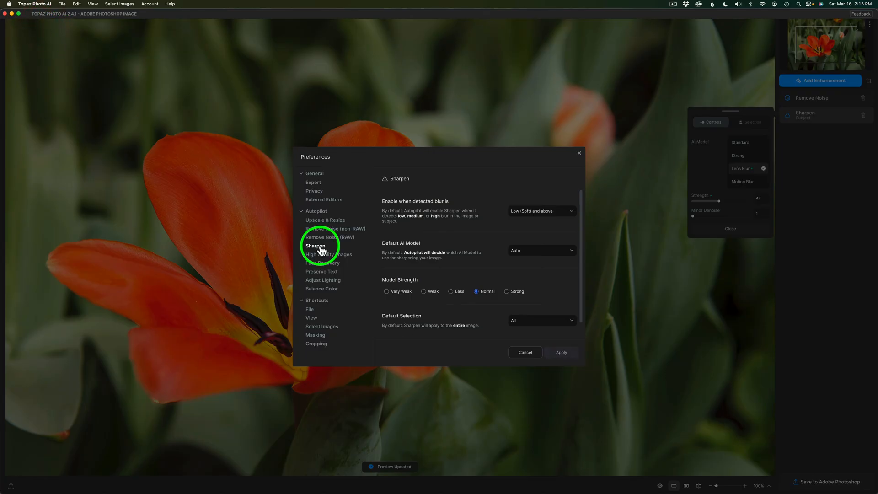
click(320, 247)
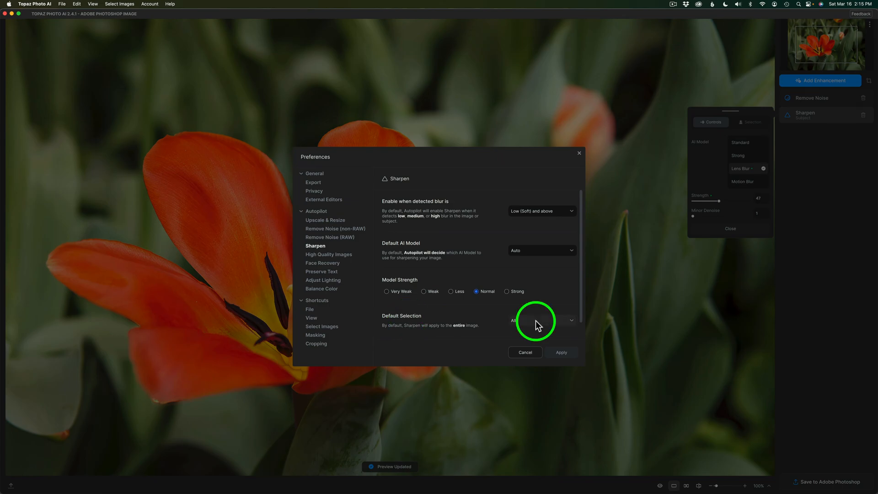
click(572, 322)
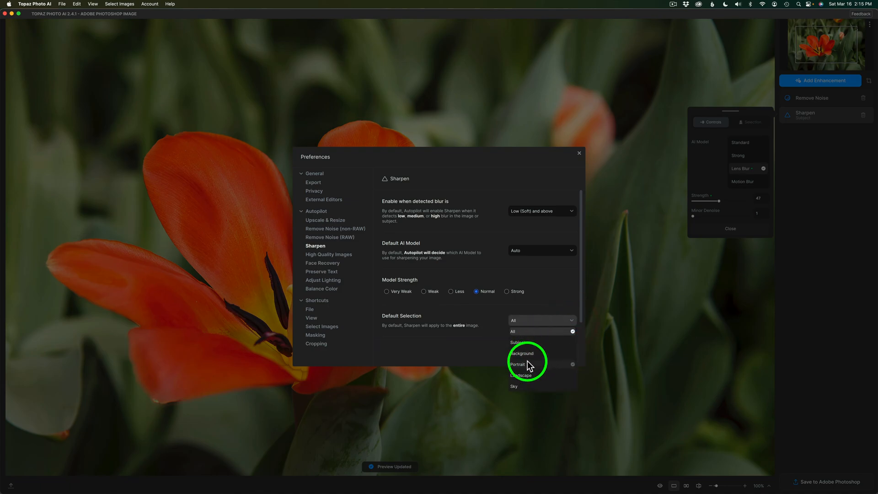
click(482, 352)
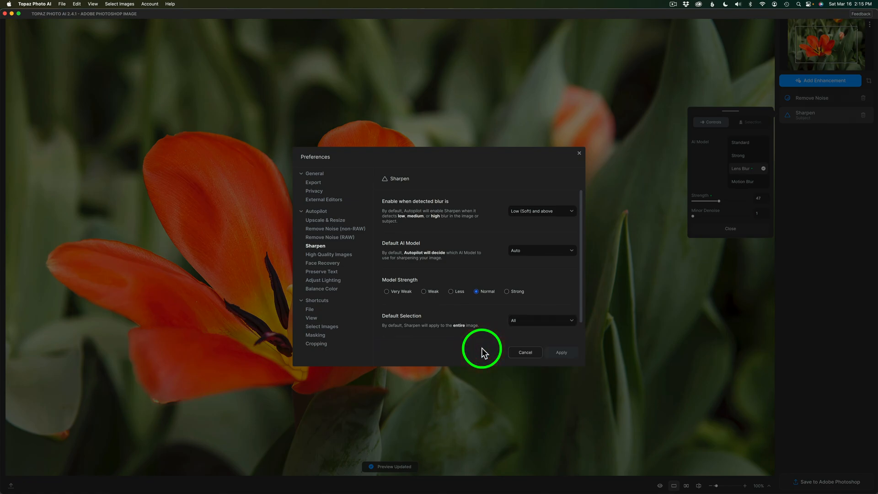
click(562, 352)
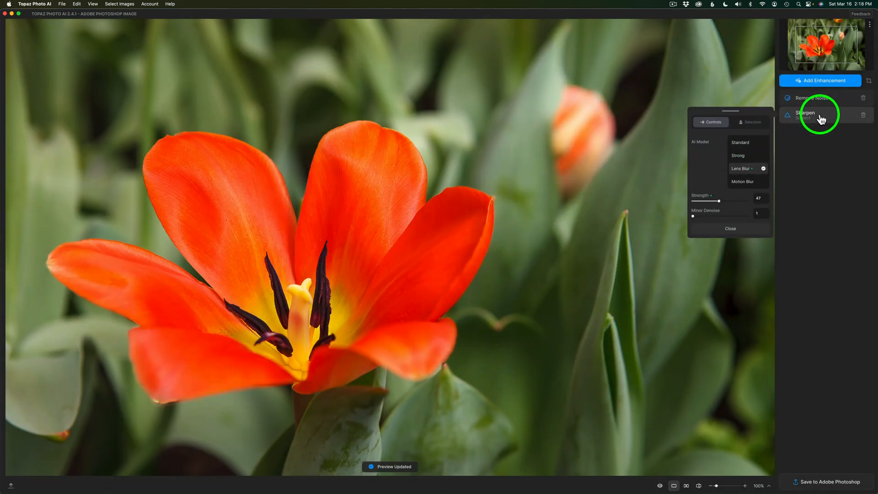
Step: Detach the Sharpen settings panel from its docked place beside the enhancement list and close it
drag(737, 111, 719, 113)
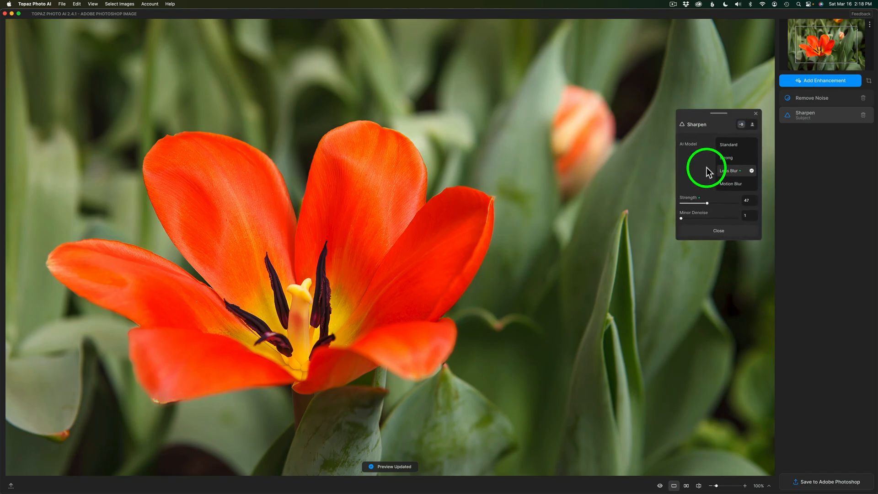
click(726, 231)
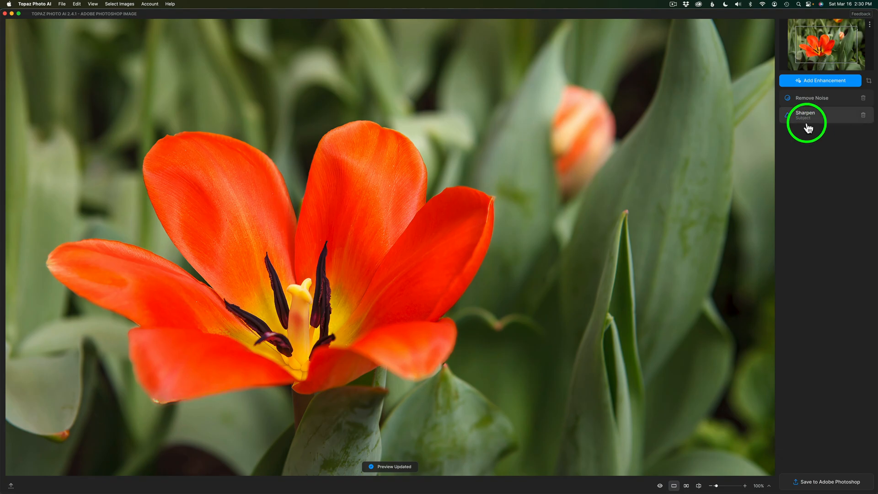
Step: Change the display color of the Sharpen selection overlay to magenta using the color wheel
mouse_move(800, 118)
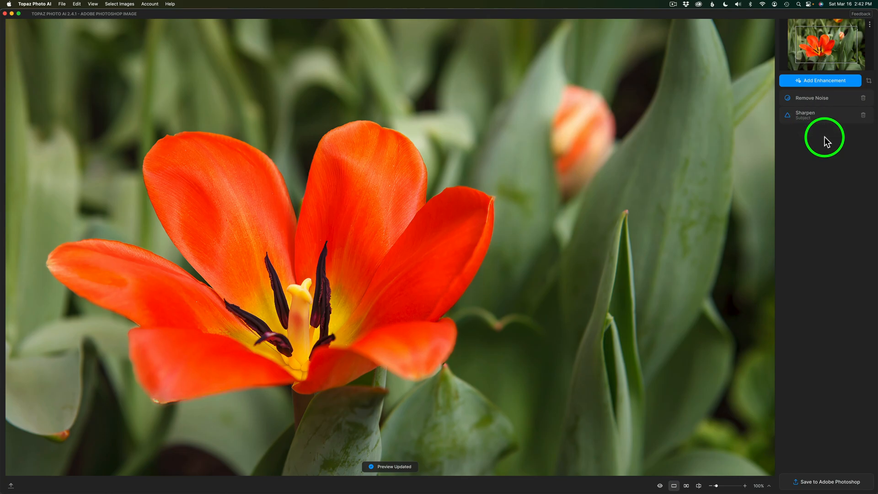
mouse_move(803, 117)
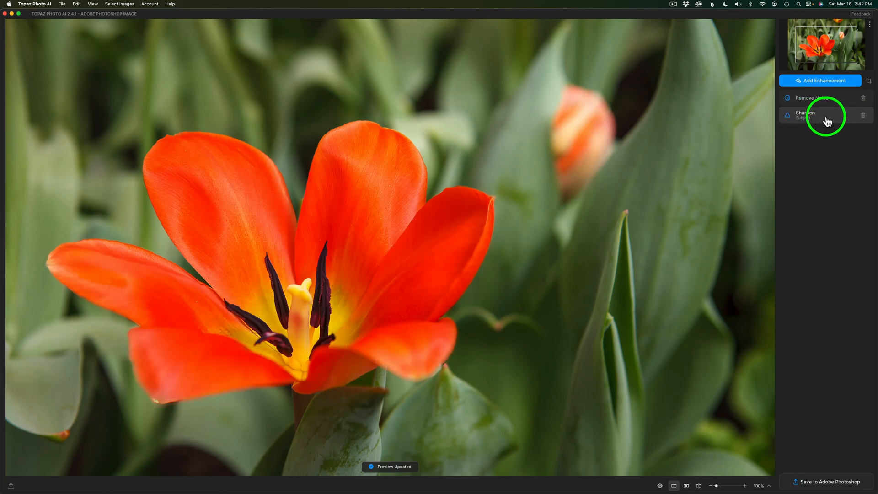
click(826, 121)
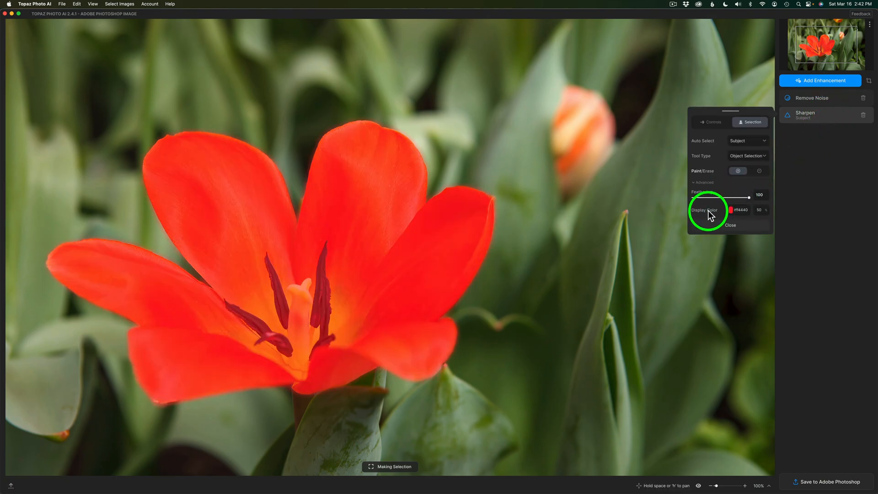
click(731, 211)
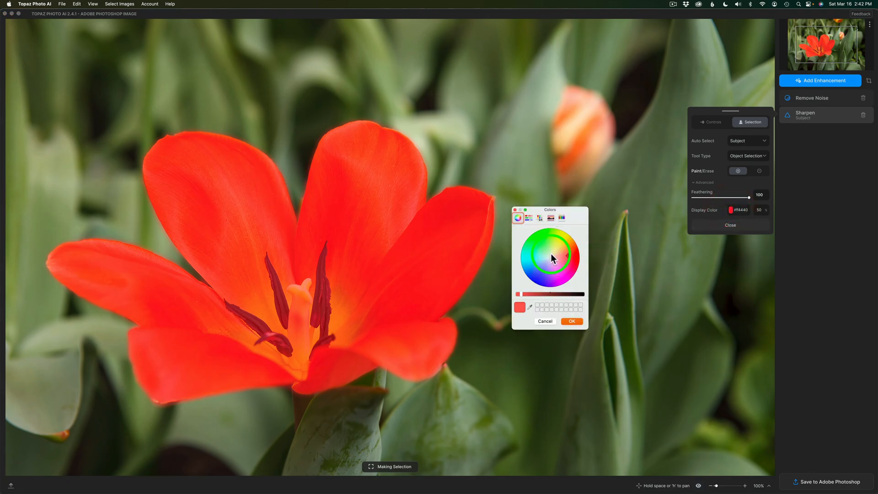
click(563, 274)
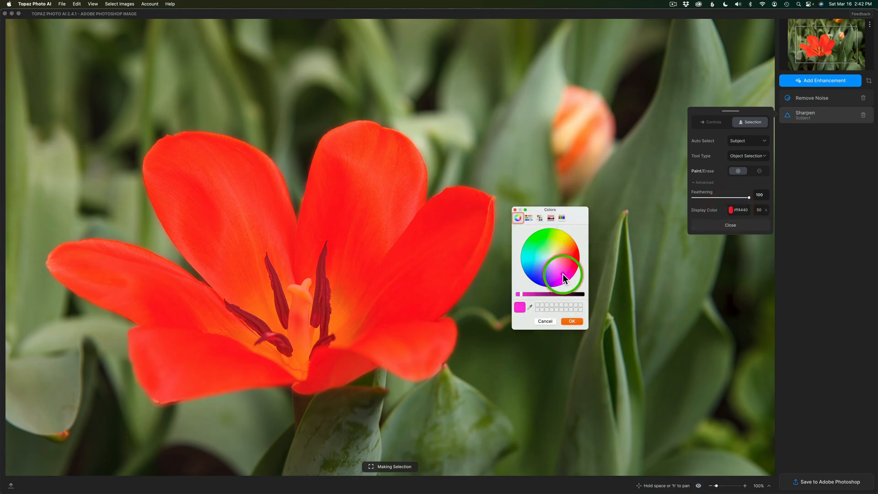
click(572, 321)
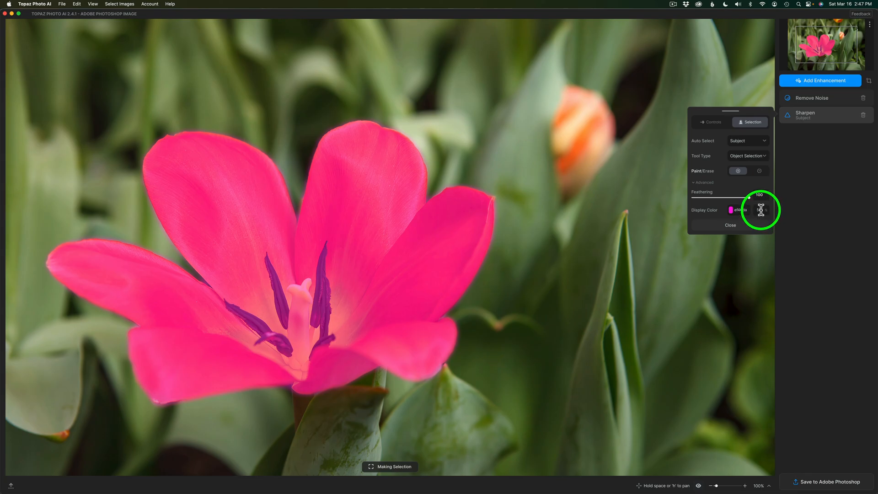
Step: Set the selection overlay's opacity to 30% and close the Sharpen settings
double_click(762, 210)
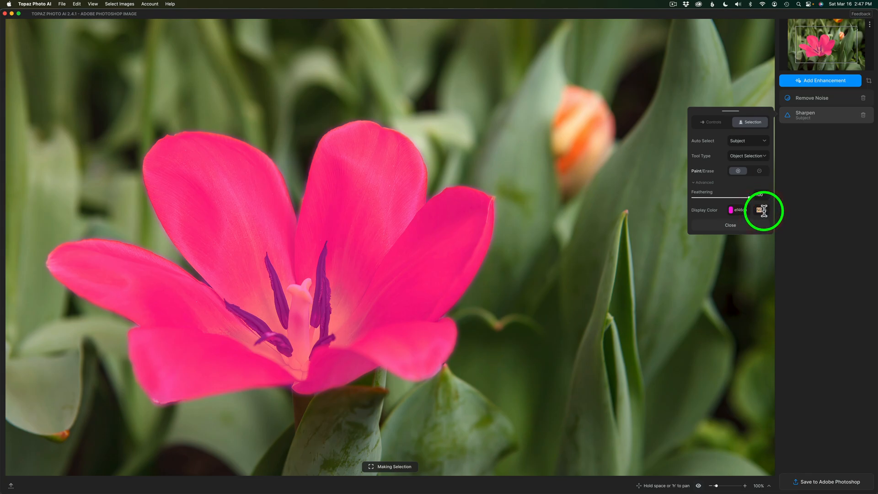
text(30)
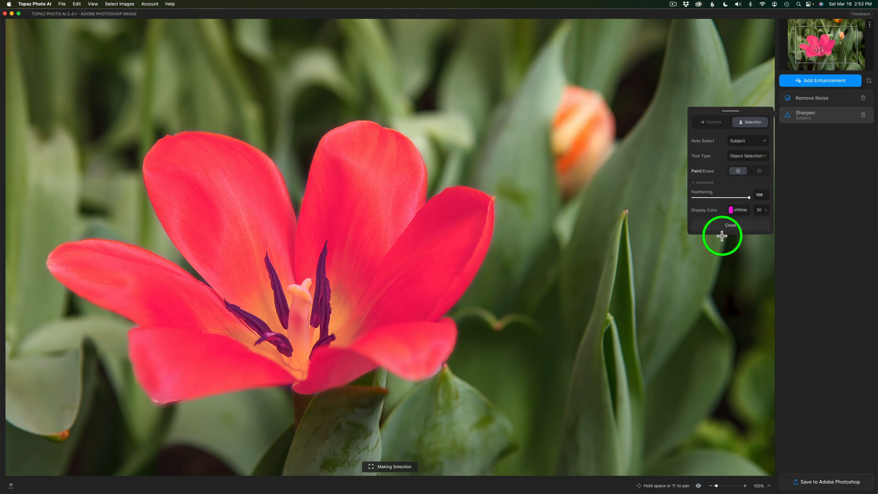
click(739, 224)
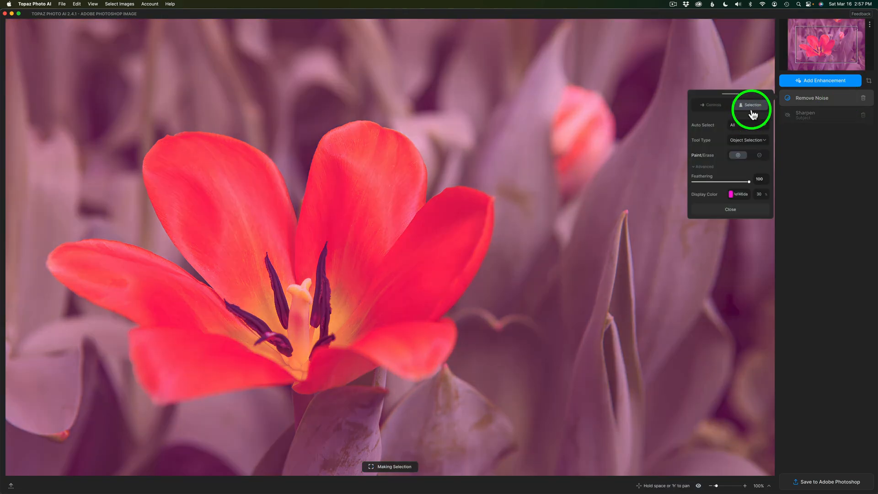
Step: Review the Remove Noise controls, set its automatic selection to None, restore it to All, and close the settings
click(711, 106)
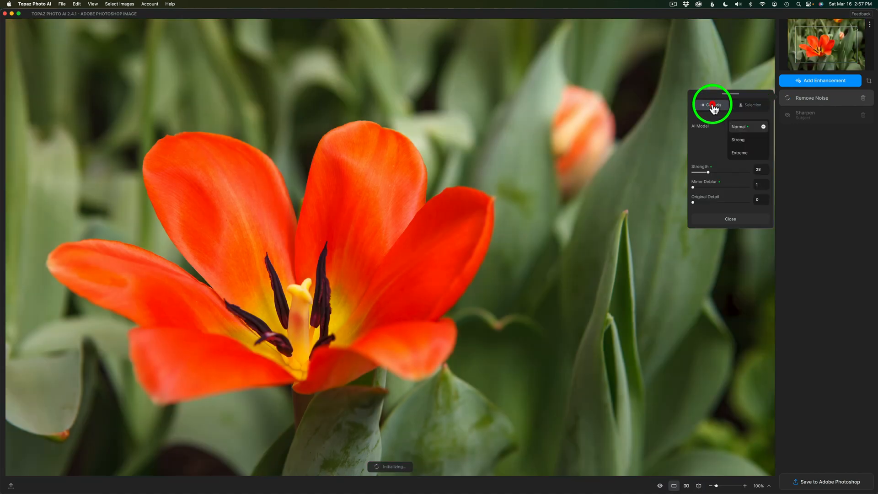
click(755, 109)
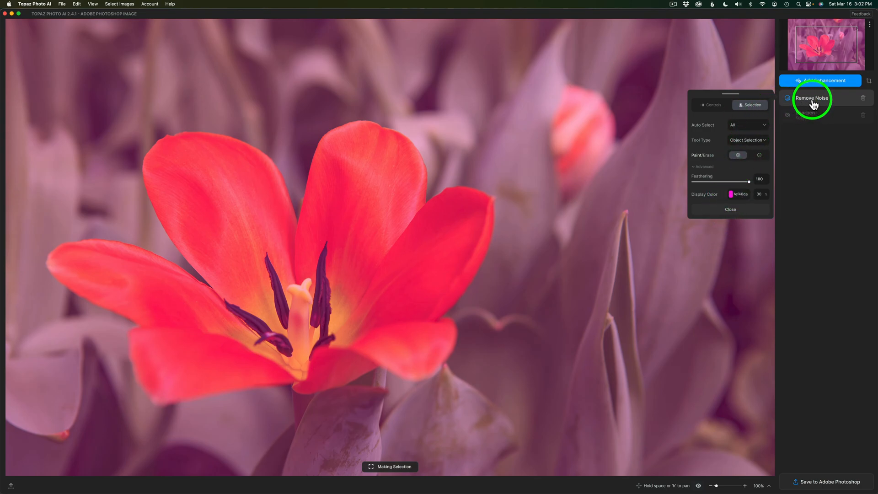
click(767, 129)
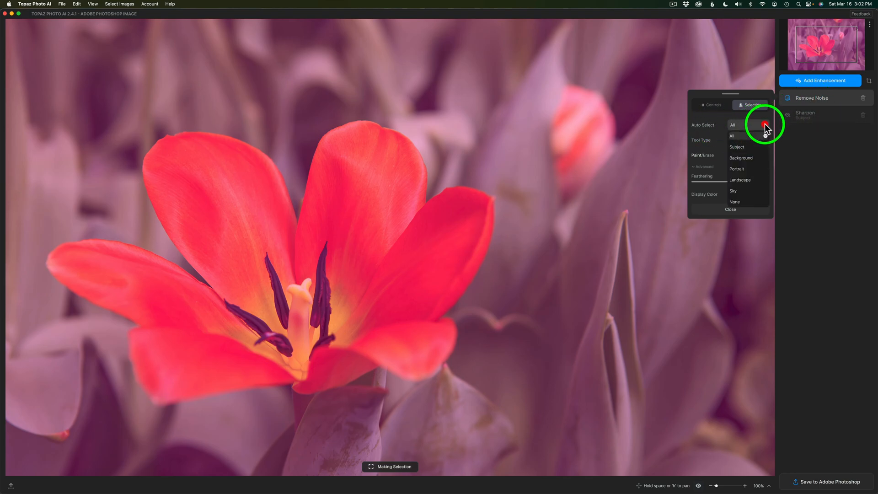
click(734, 203)
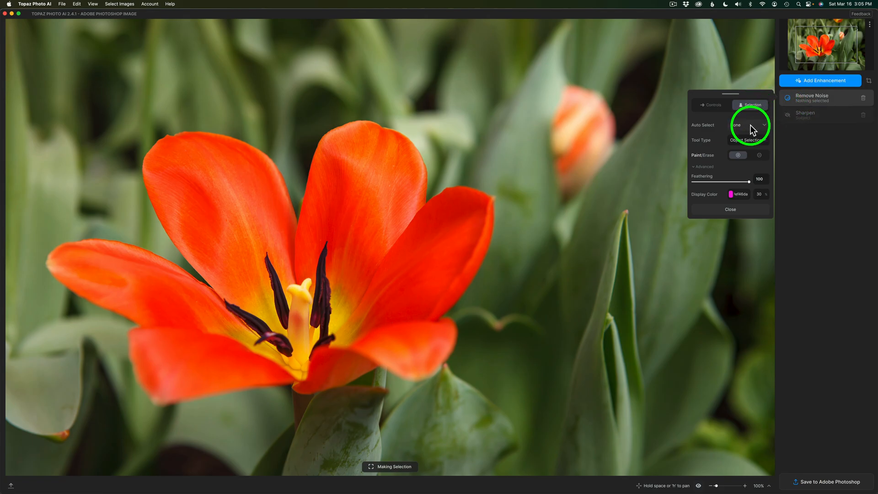
click(761, 125)
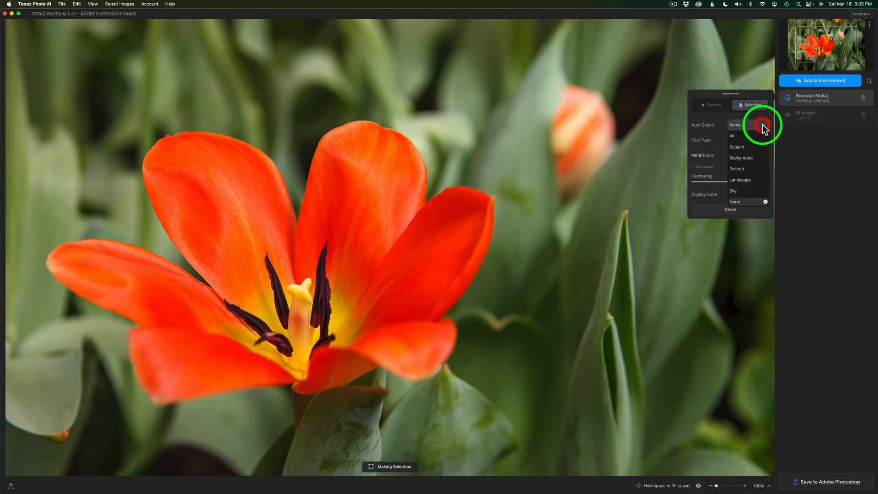
click(743, 135)
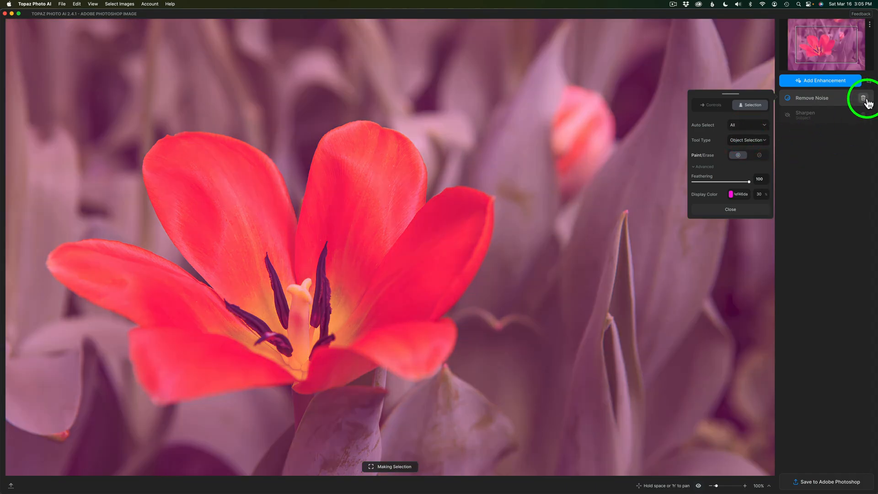
click(731, 210)
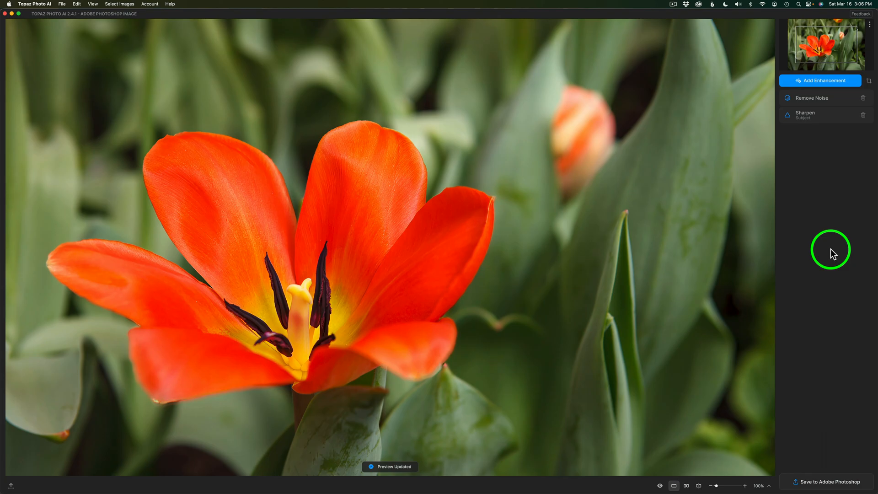
Step: Add a second Sharpen enhancement, bring up the enhancement choices again, and delete the added Sharpen from the list
key(slash)
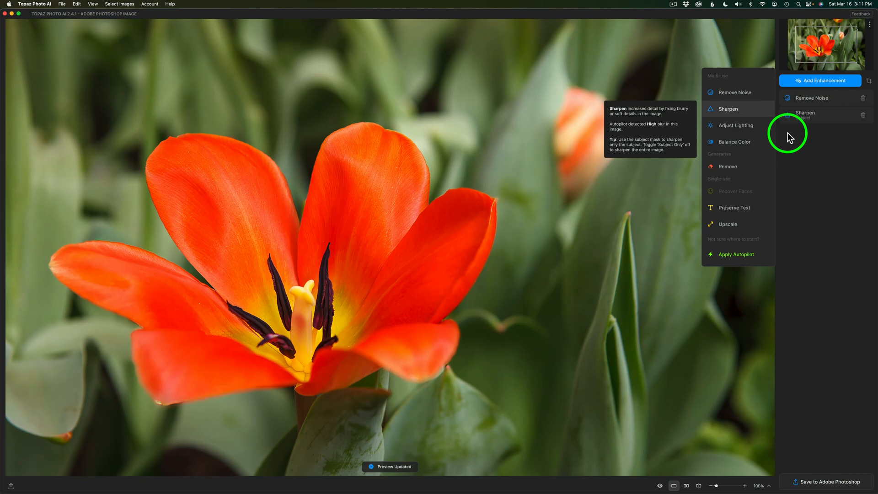
key(Return)
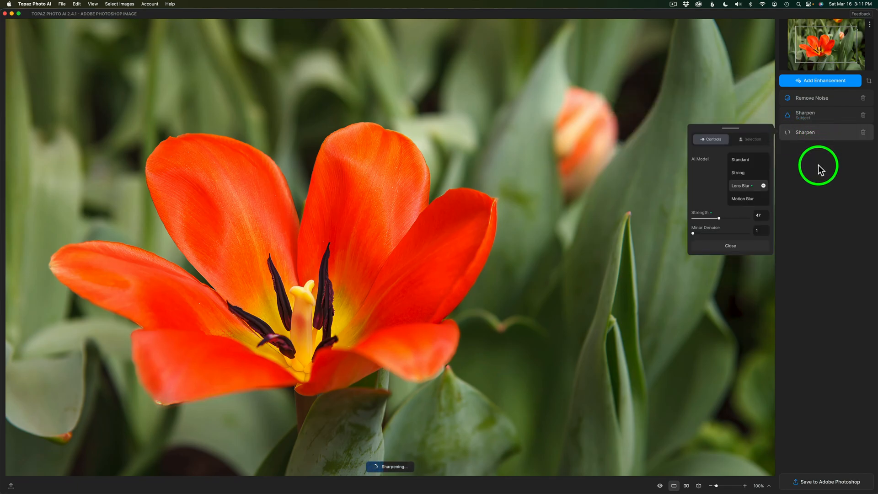
click(814, 85)
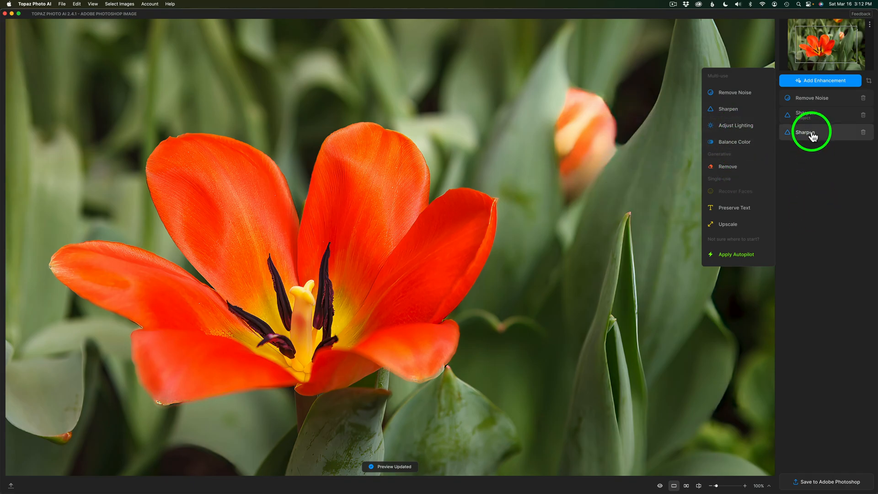
click(863, 134)
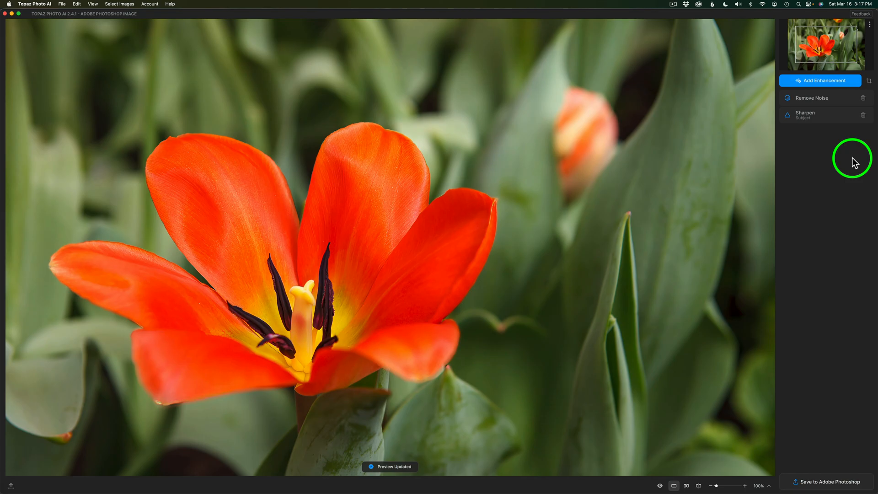
Step: Save the enhanced tulip photo back to Adobe Photoshop
click(839, 478)
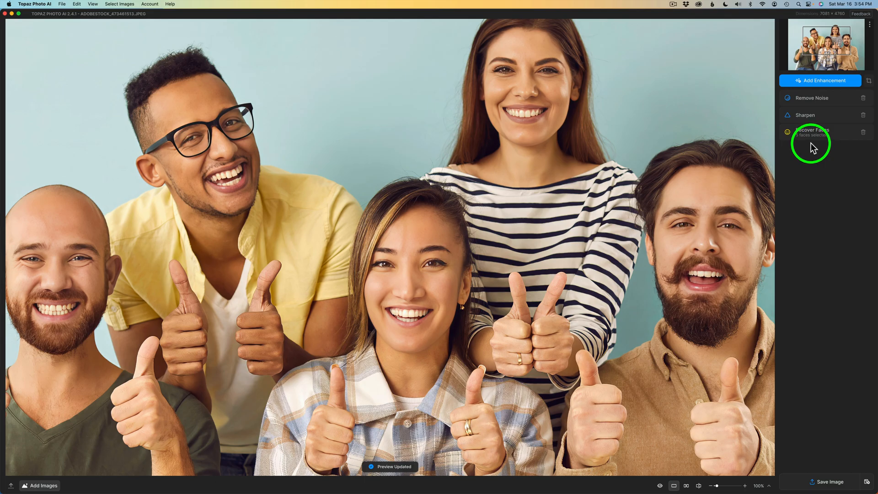
Step: Start cropping the group photo and review the image dimensions and aspect ratio choices, keeping Original Ratio
mouse_move(811, 140)
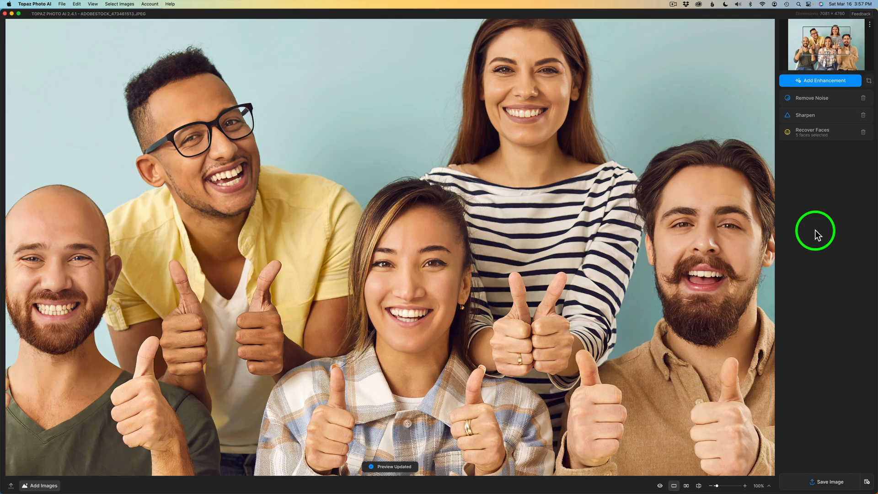
click(869, 81)
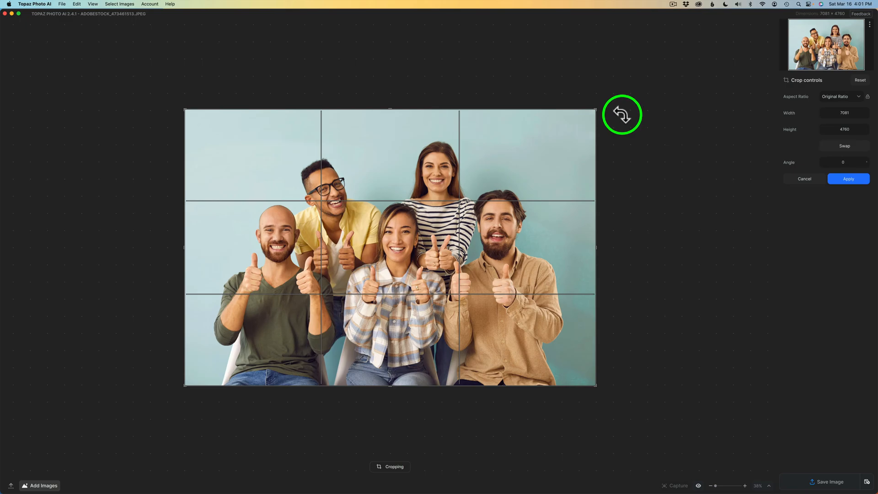
drag(620, 112, 660, 72)
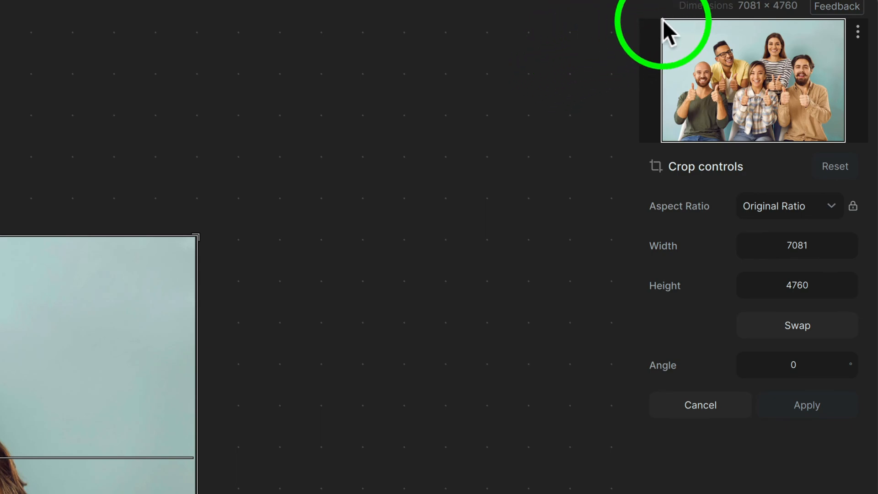
mouse_move(731, 6)
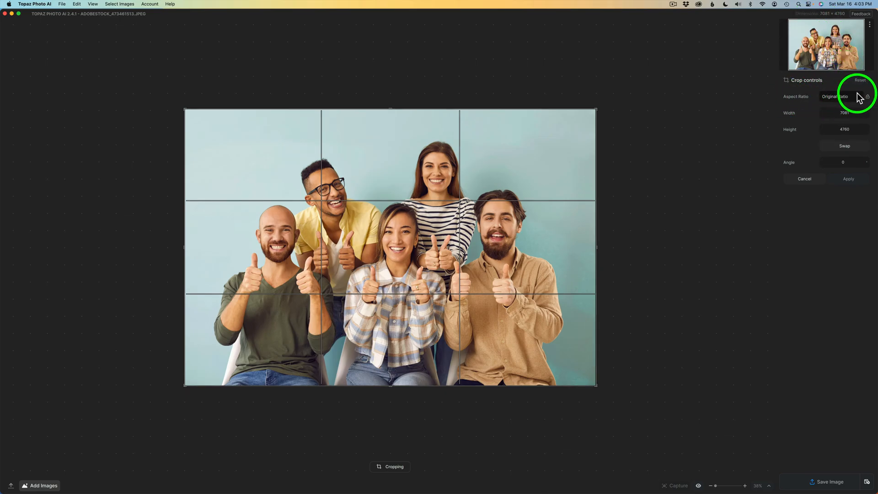
click(859, 96)
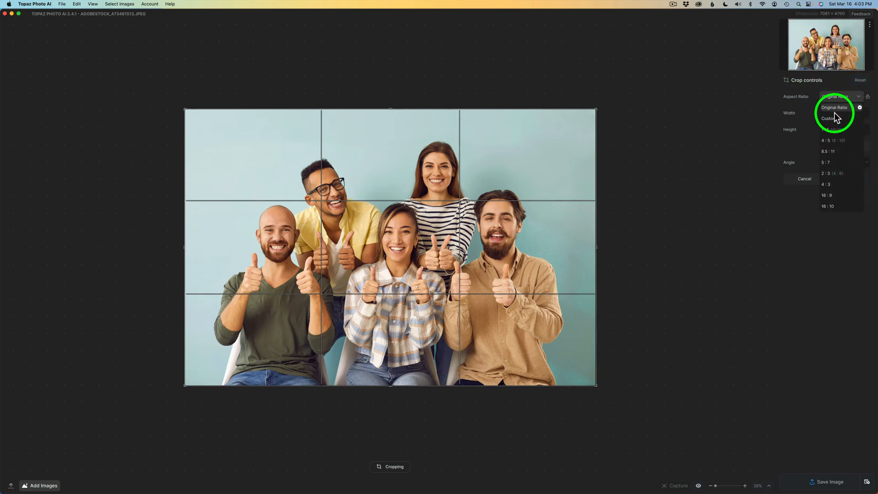
click(735, 80)
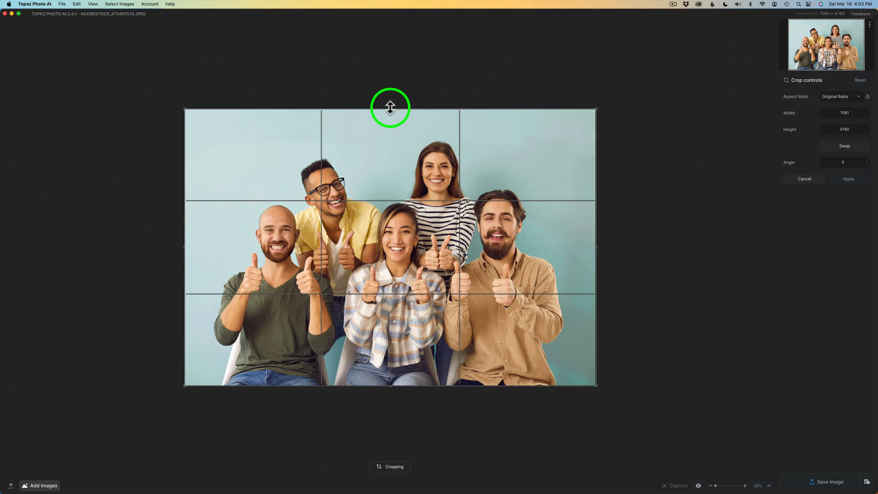
Step: Shrink the crop frame from its upper edge to about 6494 × 4365 pixels and apply the crop
drag(388, 108, 389, 114)
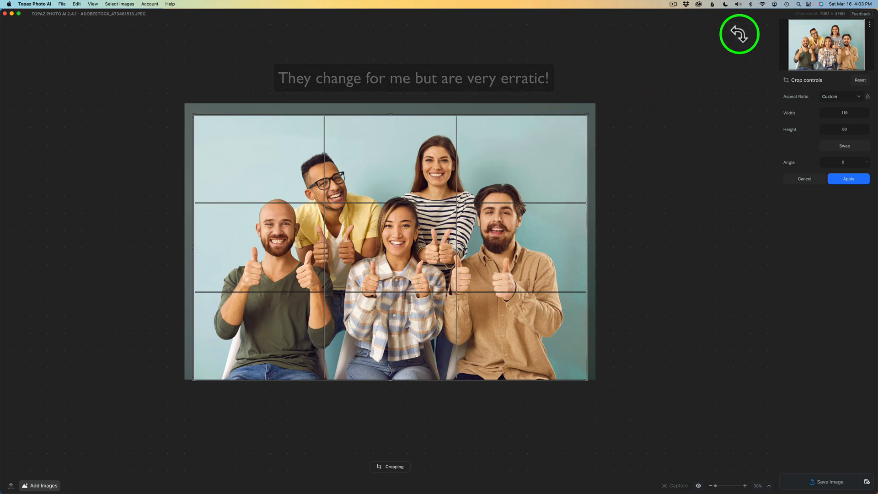
mouse_move(823, 16)
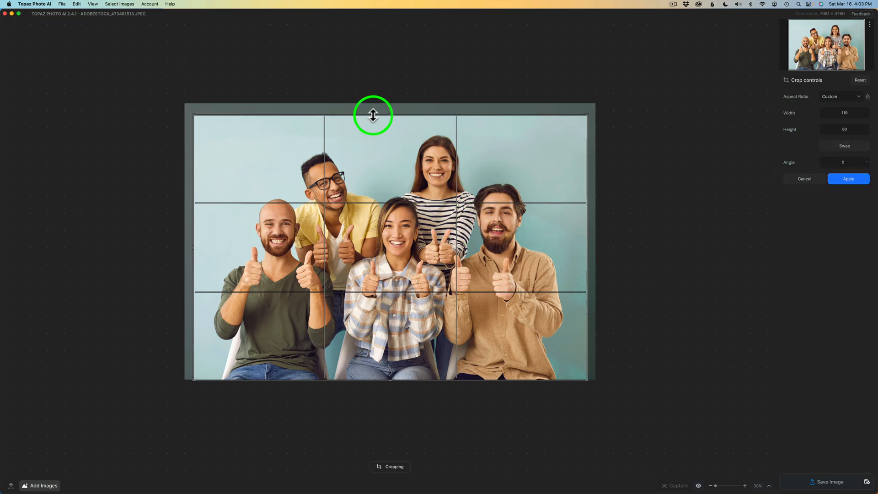
drag(390, 115, 390, 121)
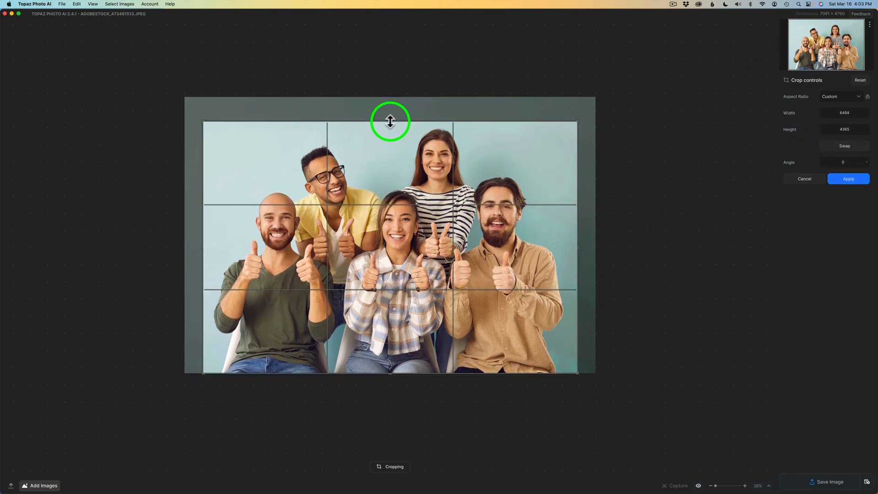
click(849, 179)
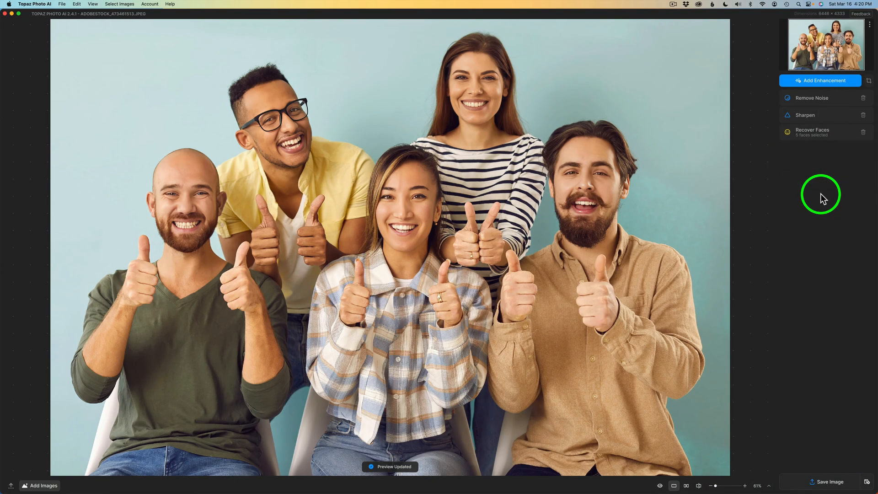
Step: Reopen the crop controls and compare their width and height with the original, cropped and output dimensions
click(868, 81)
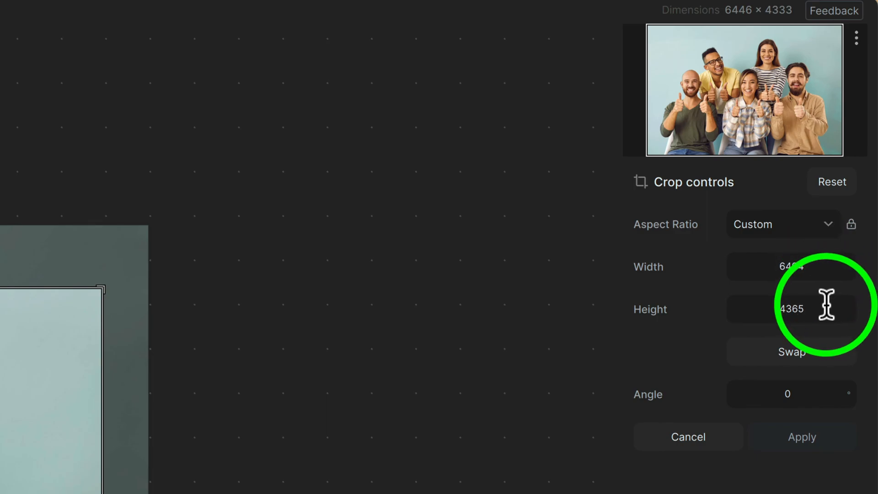
mouse_move(773, 14)
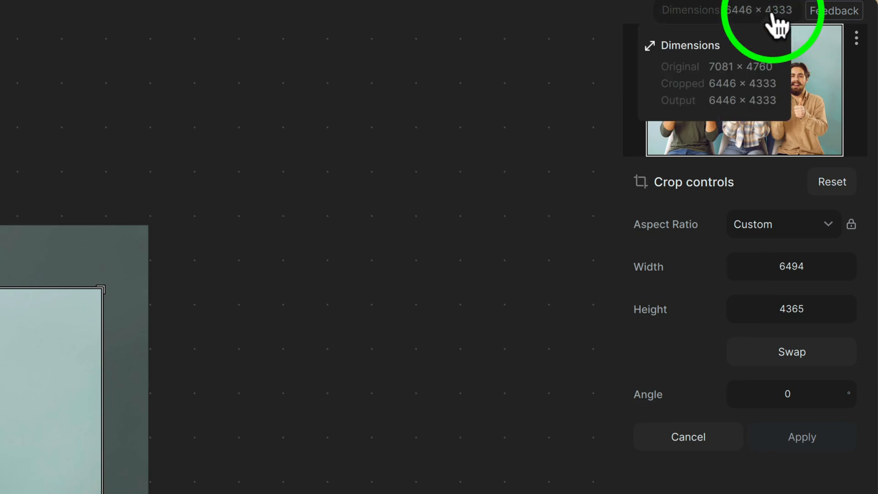